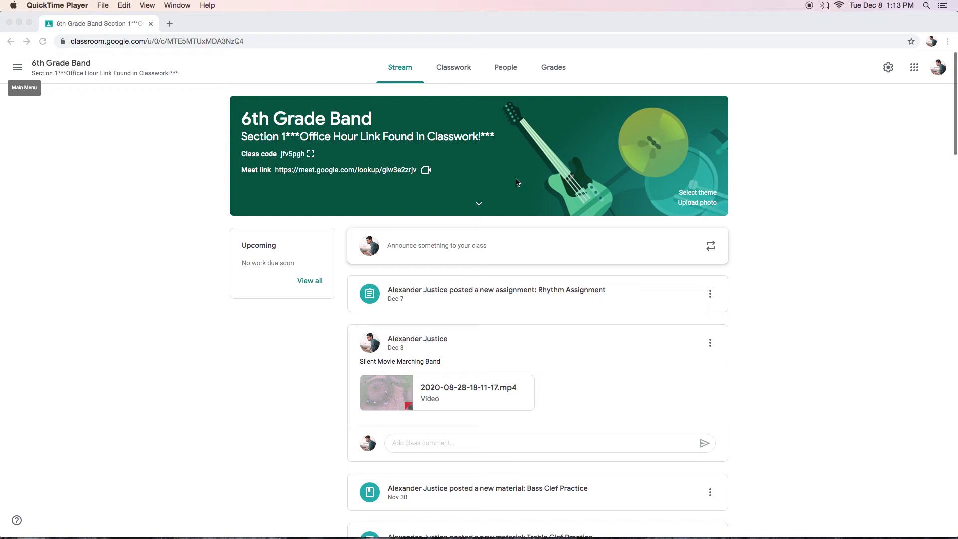
# - In Classwork, expand the Jingle Bells - Winter Concert assignment to reach its Soundtrap link
pyautogui.click(457, 71)
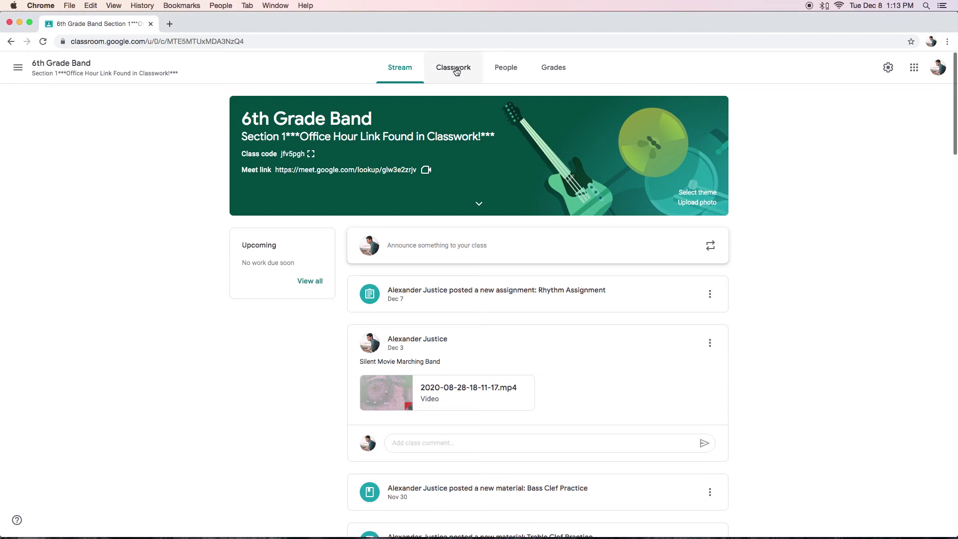
pyautogui.click(456, 71)
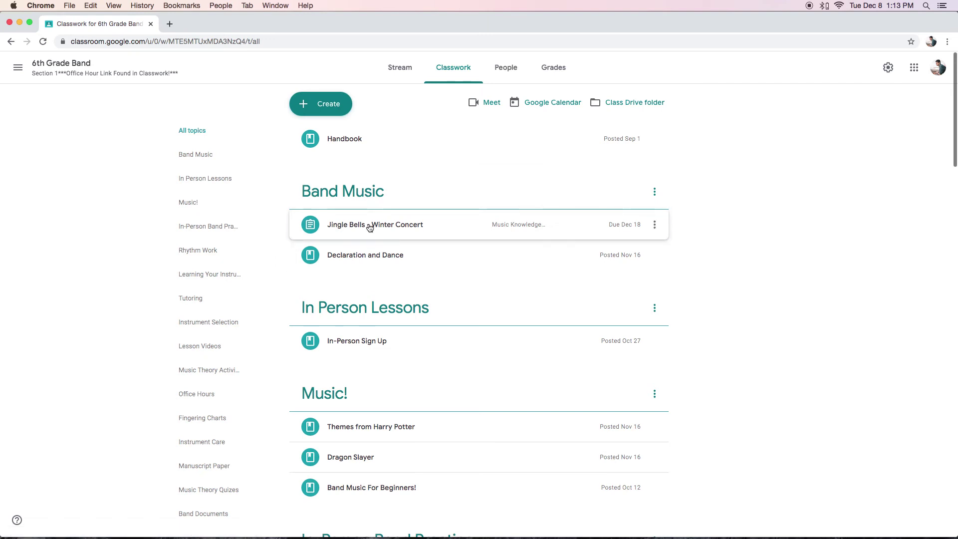
pyautogui.click(370, 228)
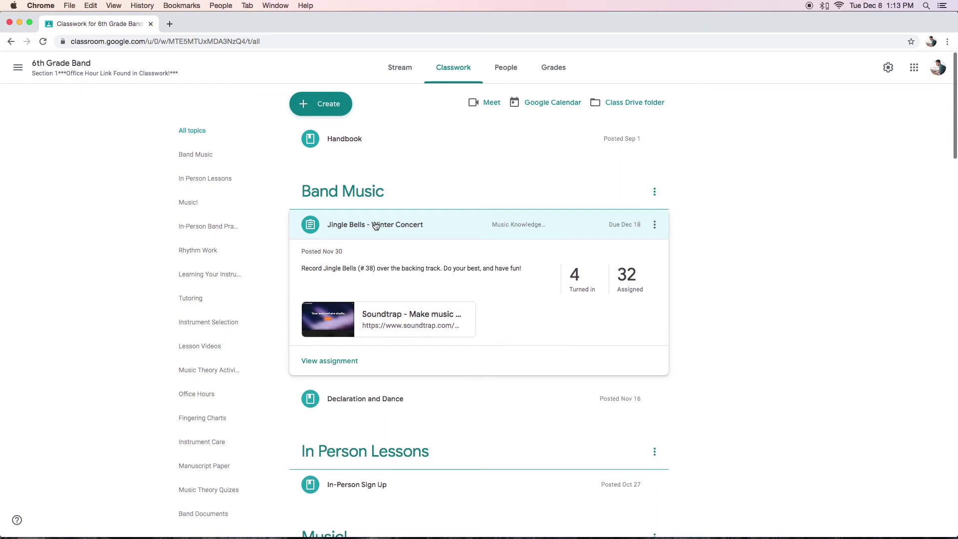
pyautogui.scroll(-1, 386, 292)
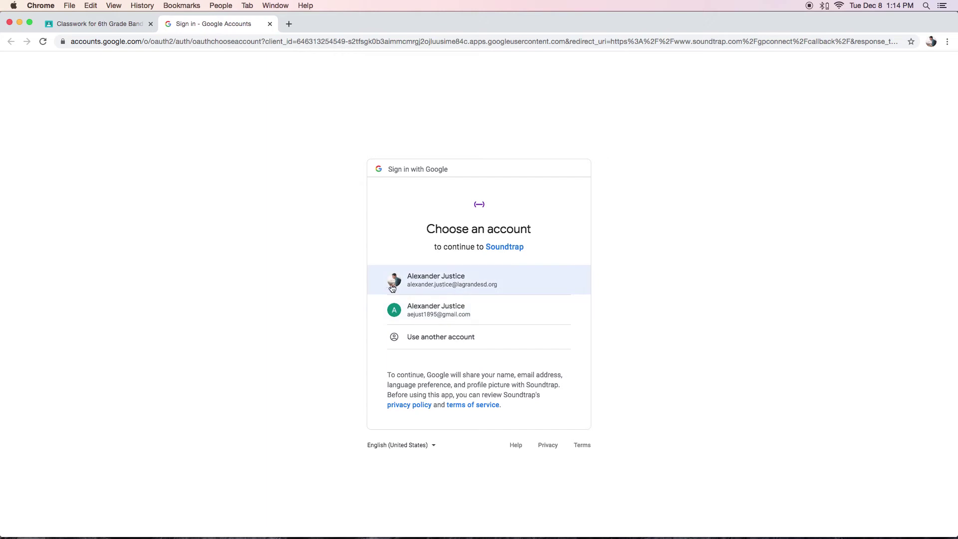
# - Continue with the school account so Jingle Bells - Full Class loads in the studio
pyautogui.click(440, 285)
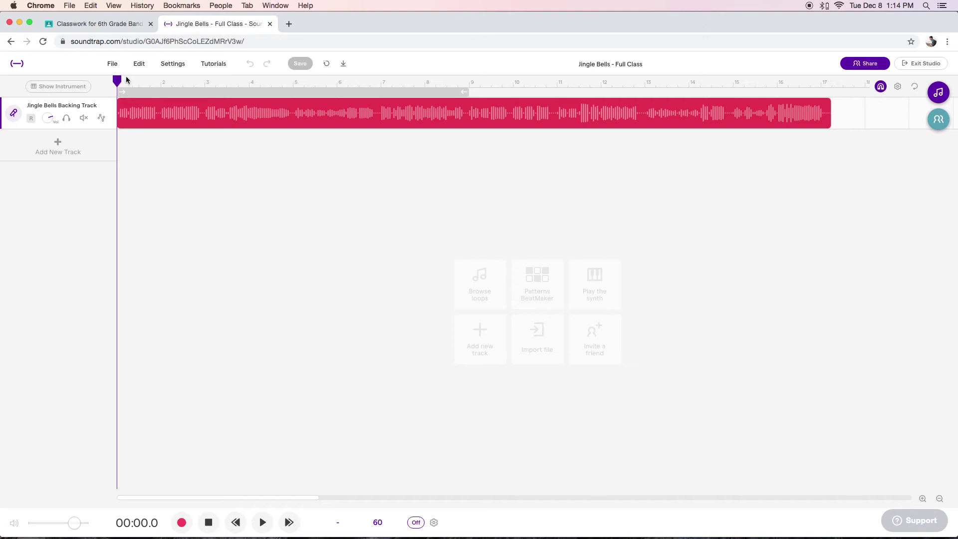
pyautogui.moveTo(348, 103)
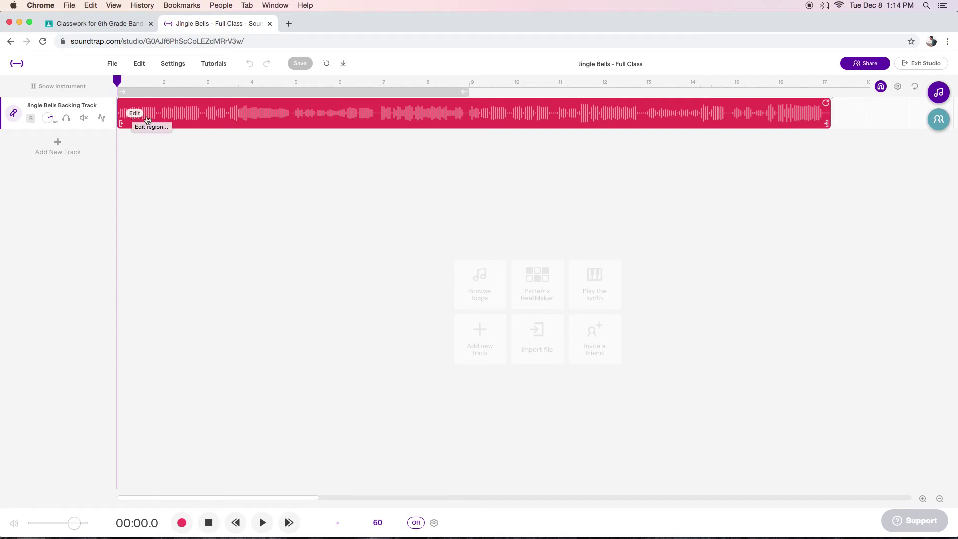
# - Add a Voice & microphones track and rename it to the student's name plus 'Trumpet'
pyautogui.click(58, 146)
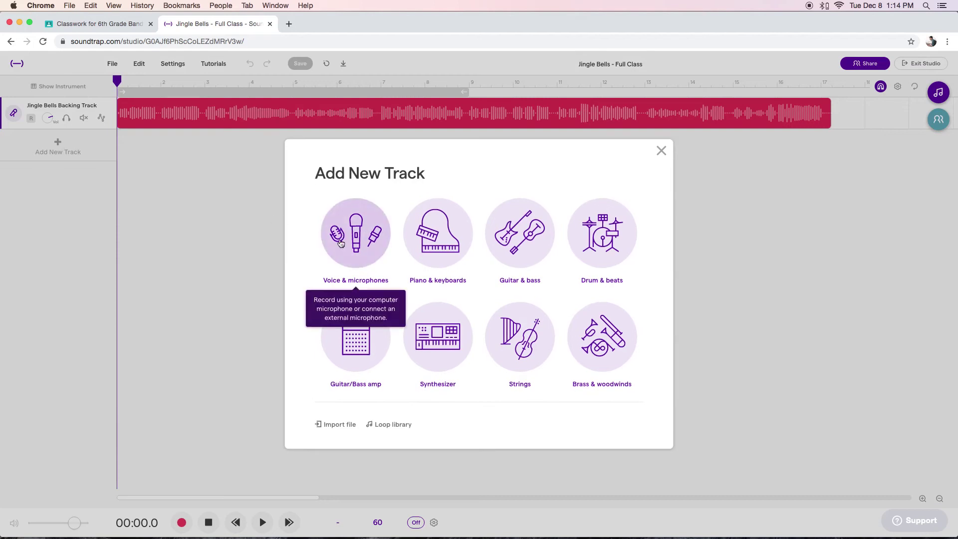
pyautogui.click(368, 240)
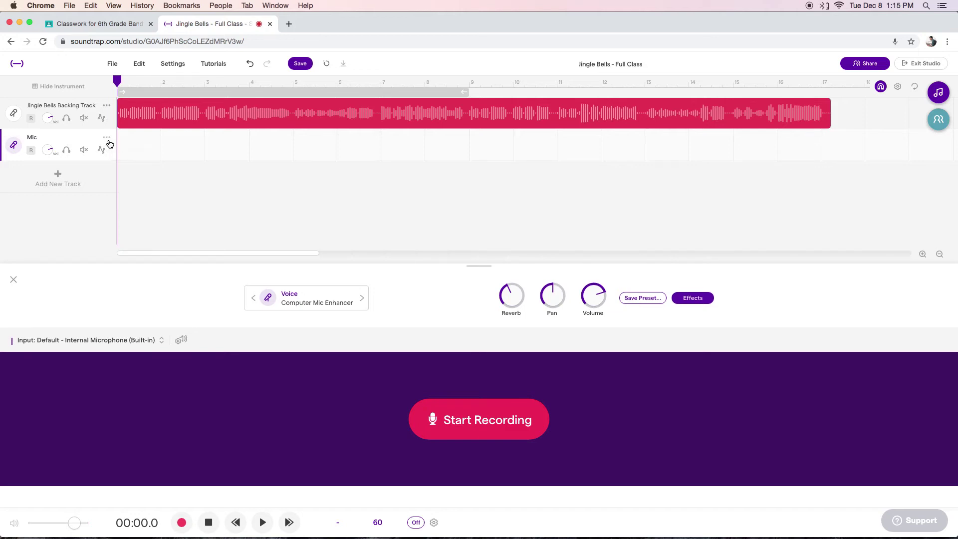
pyautogui.click(109, 142)
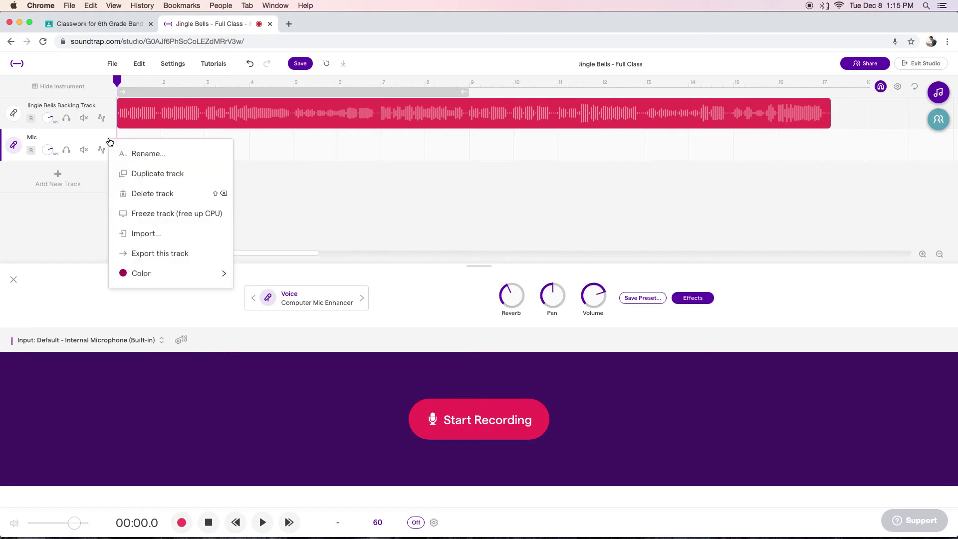
pyautogui.click(146, 154)
pyautogui.press('BackSpace')
pyautogui.press('BackSpace')
pyautogui.press('BackSpace')
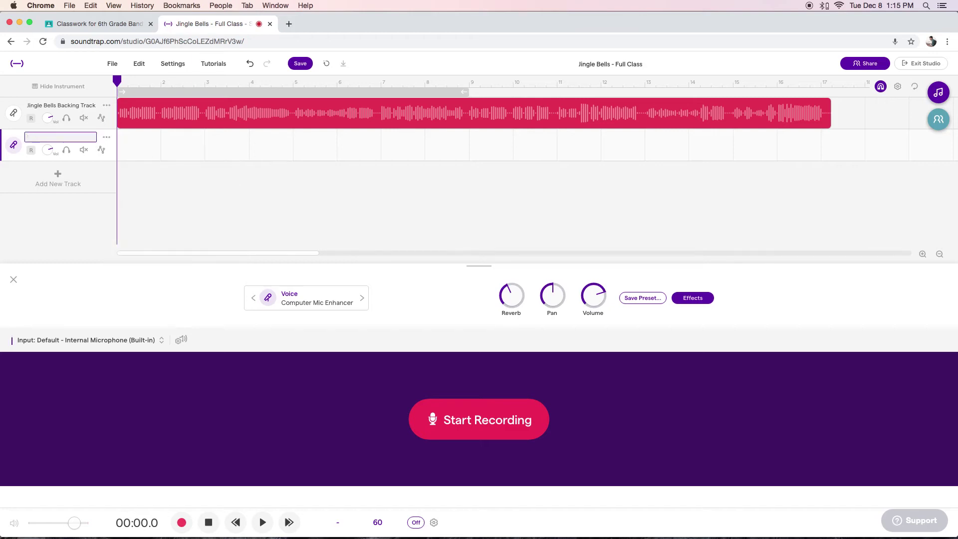
pyautogui.write('Justice - Trumpet')
# - Confirm the track name, then record a roughly 4-second take from the song start without headphones
pyautogui.click(143, 209)
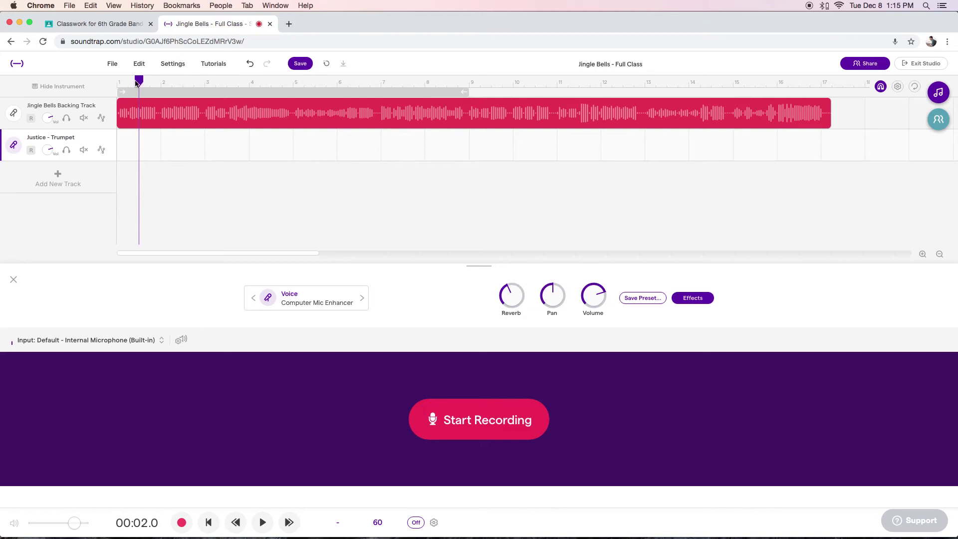
pyautogui.moveTo(143, 79); pyautogui.dragTo(109, 81)
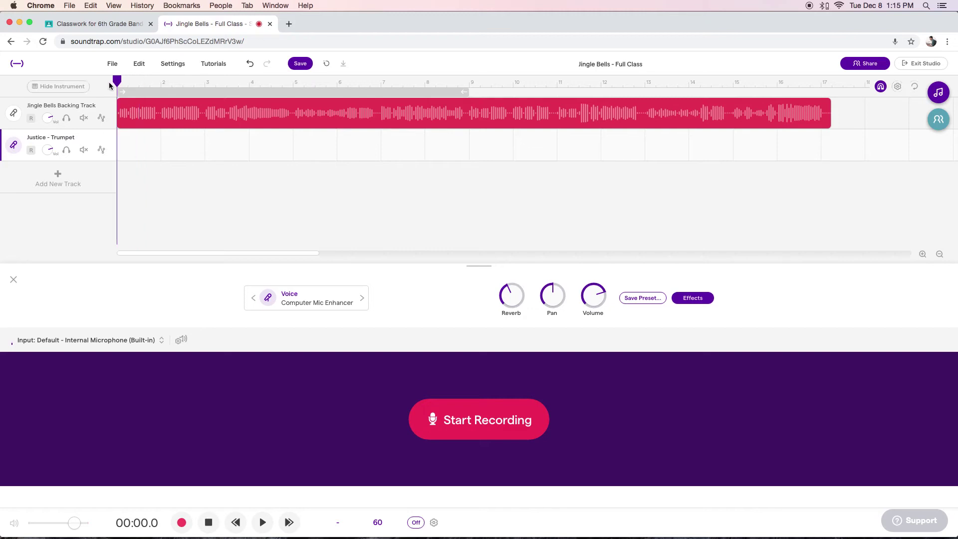
pyautogui.click(448, 418)
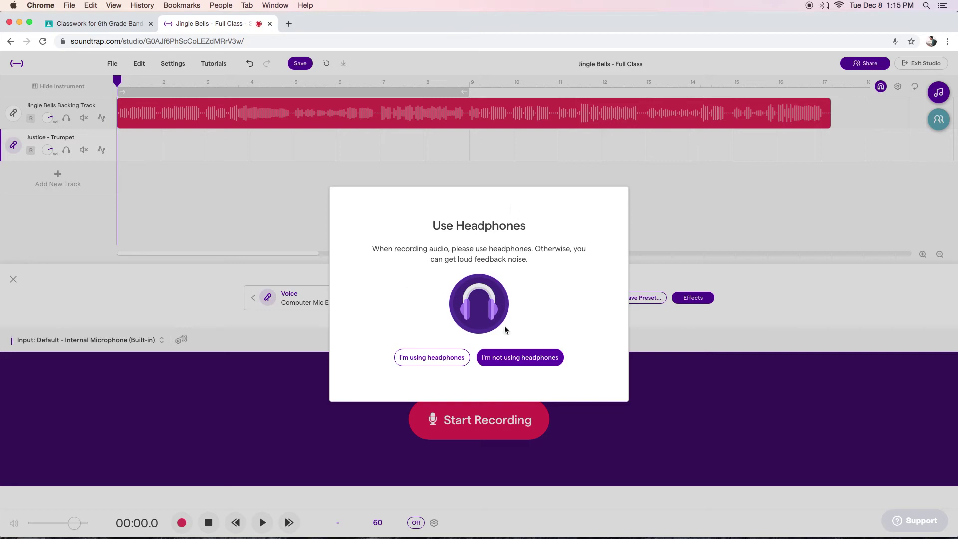
pyautogui.click(517, 364)
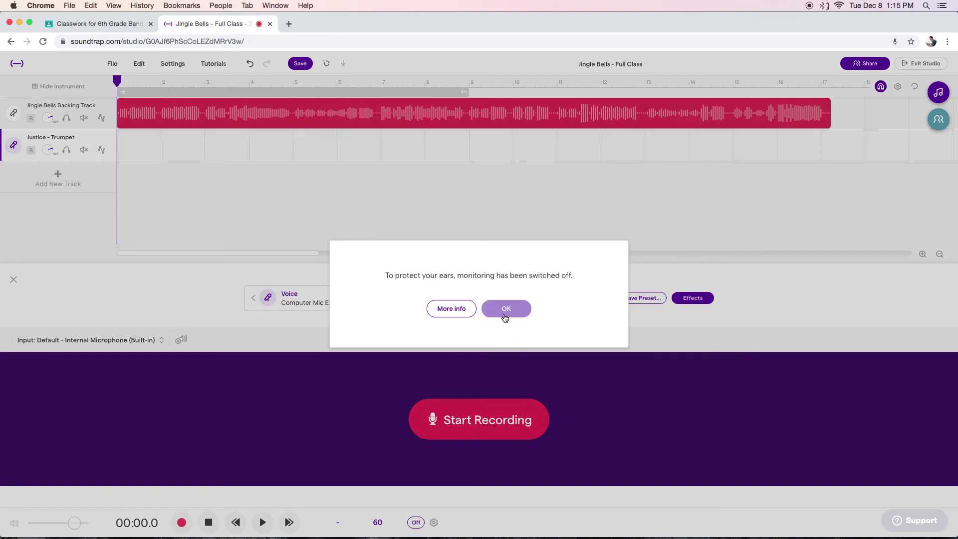
pyautogui.click(505, 314)
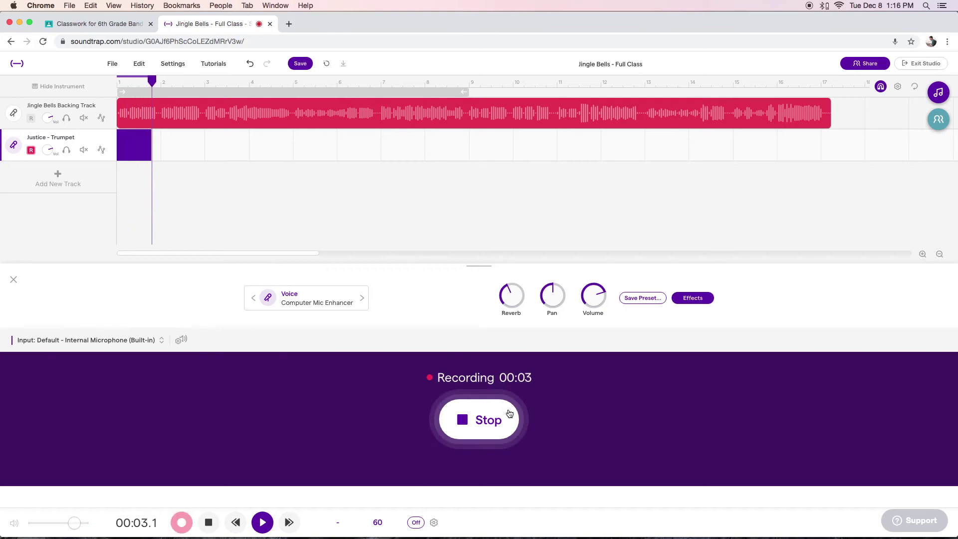
pyautogui.click(506, 426)
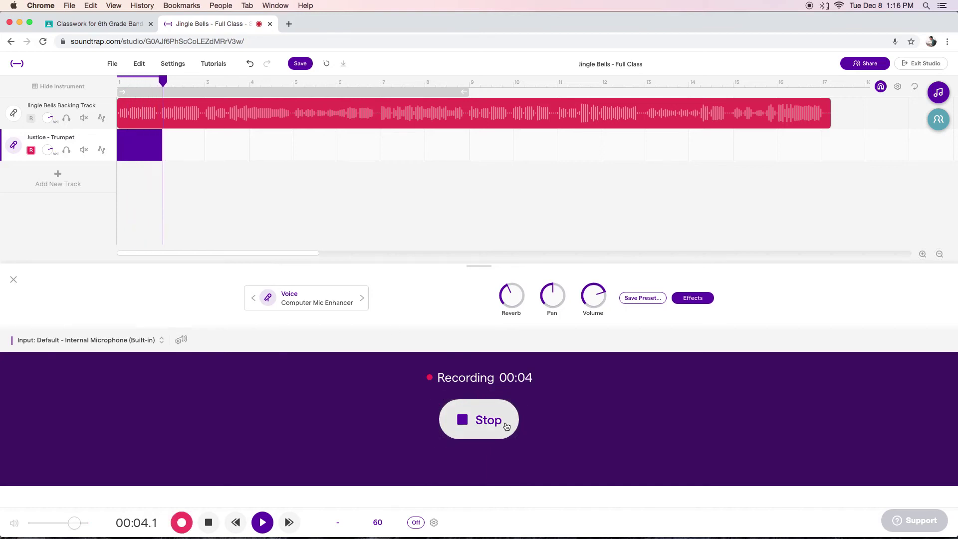
pyautogui.click(149, 143)
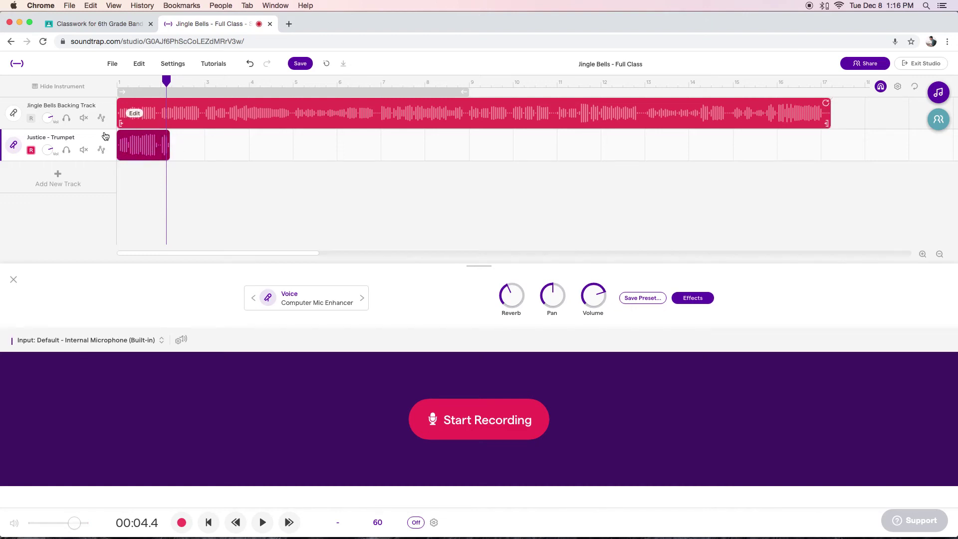
pyautogui.moveTo(155, 145)
pyautogui.rightClick(155, 152)
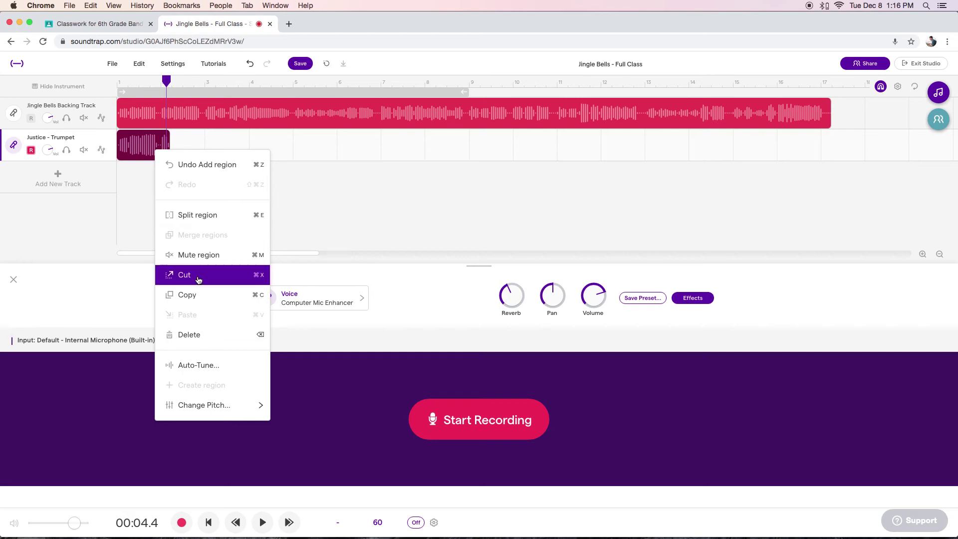
pyautogui.click(200, 335)
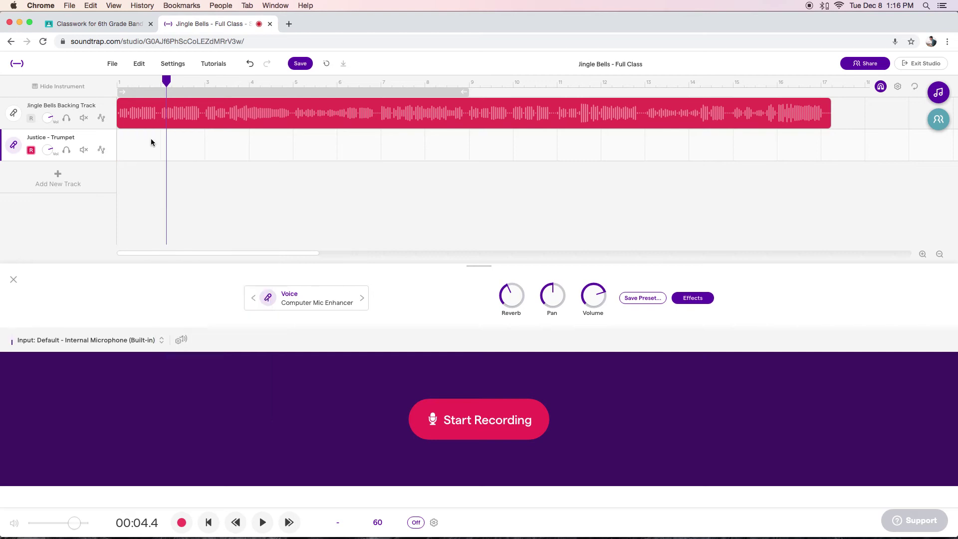
pyautogui.moveTo(166, 81); pyautogui.dragTo(119, 82)
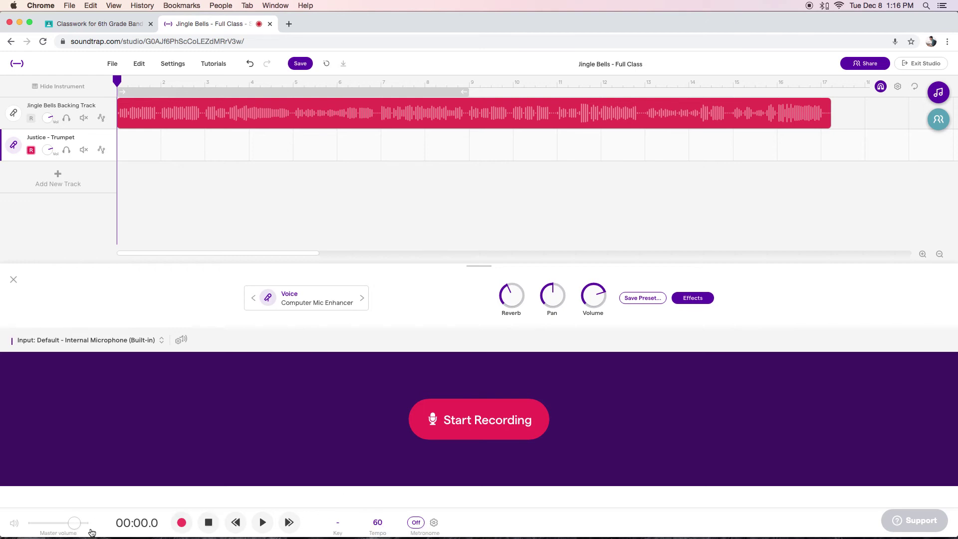
pyautogui.click(261, 523)
# - Enable the metronome with a 2-bar count-in and record a take from the song start
pyautogui.click(433, 523)
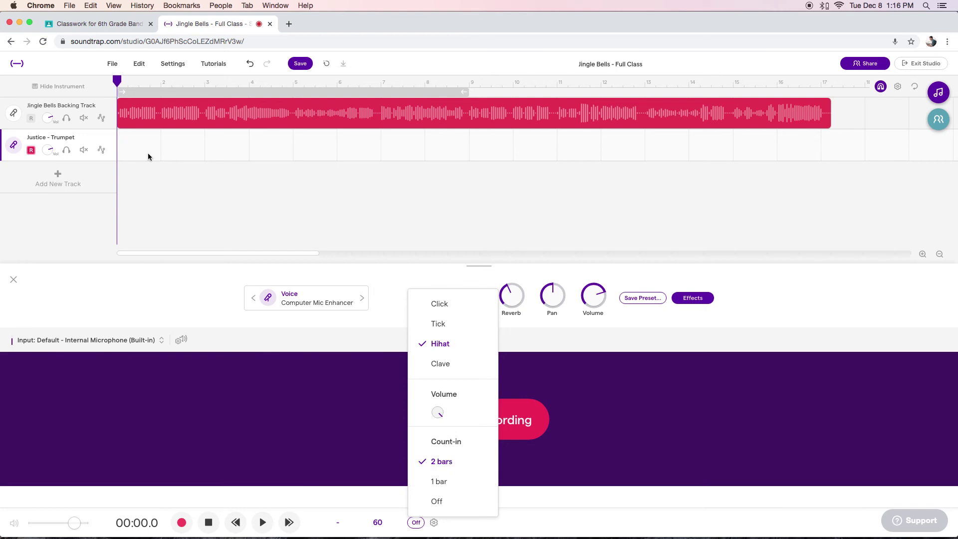
pyautogui.click(464, 522)
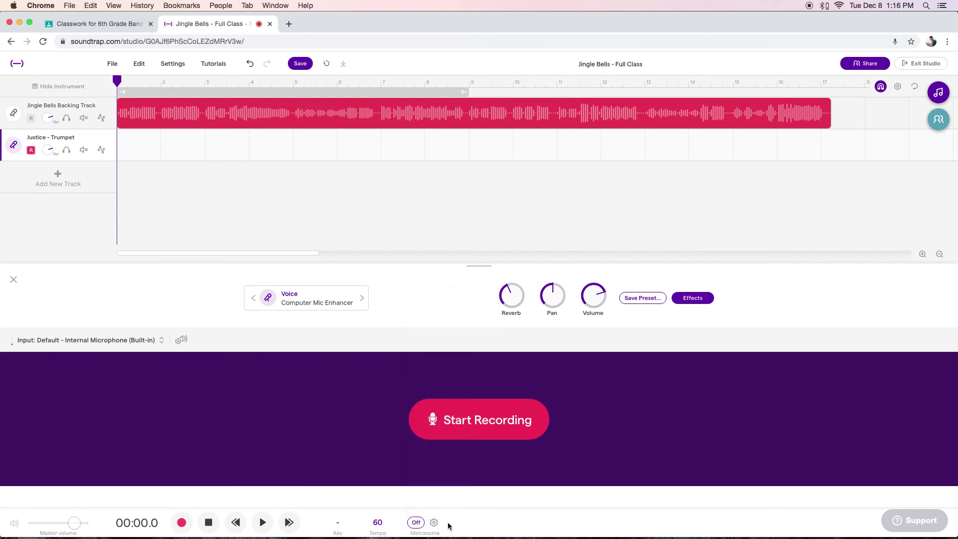
pyautogui.click(416, 523)
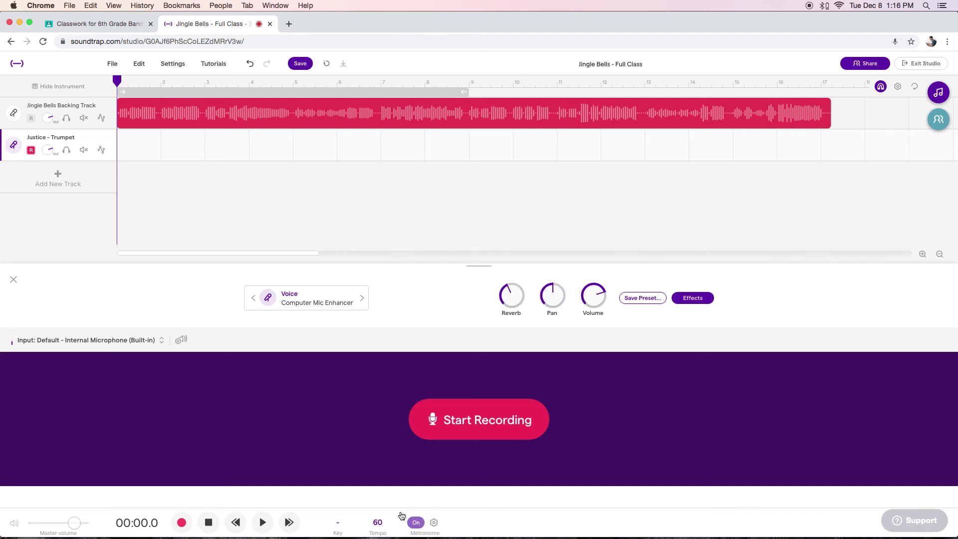
pyautogui.click(464, 432)
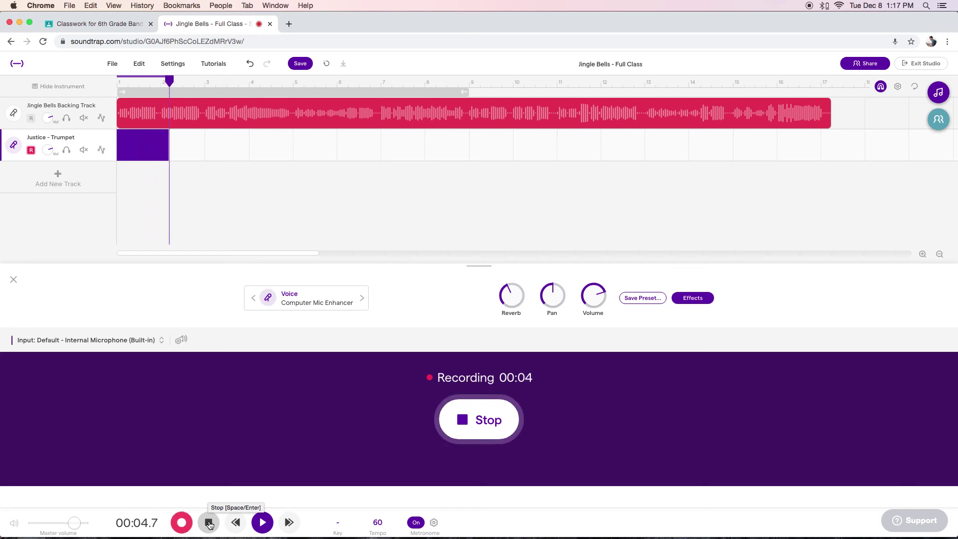
pyautogui.click(209, 523)
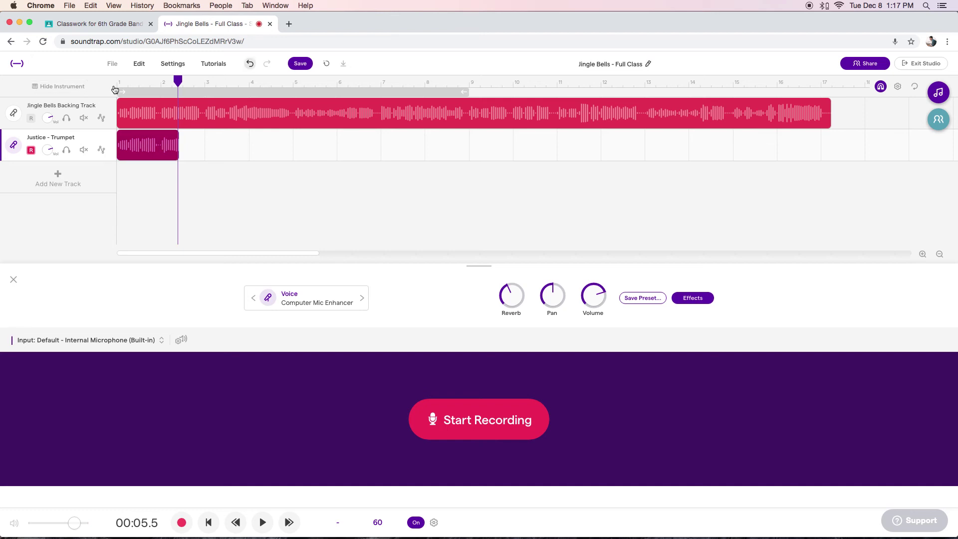
# - Turn the metronome off and play back the trumpet take from the start
pyautogui.moveTo(124, 138)
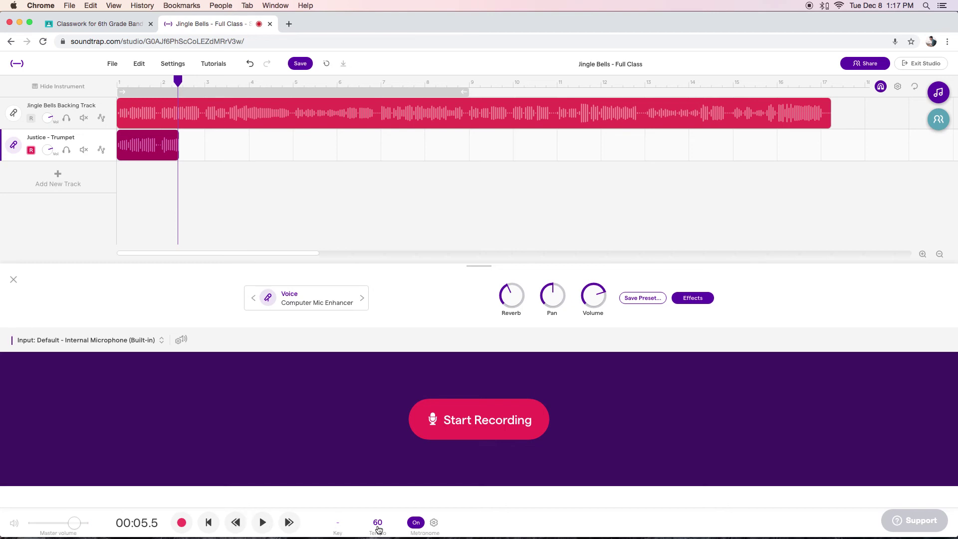
pyautogui.click(416, 522)
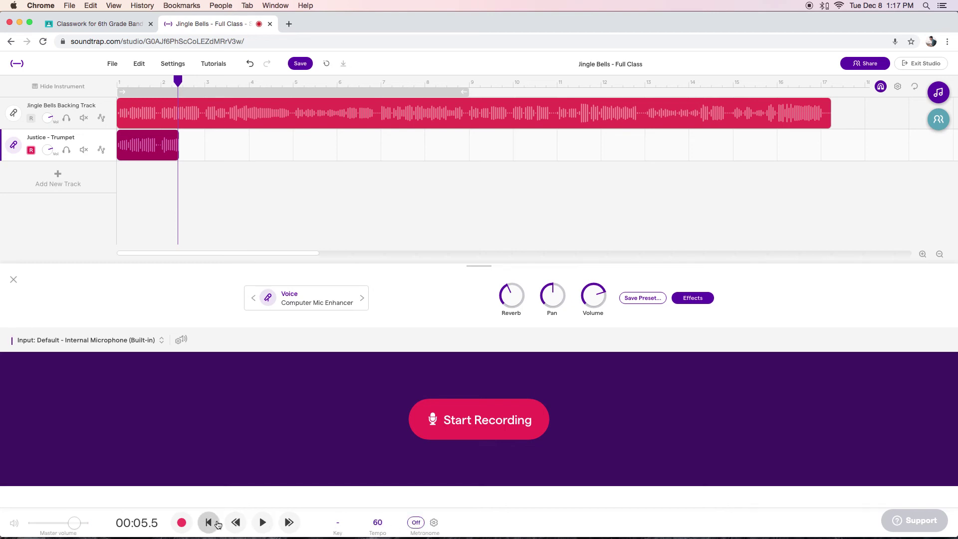
pyautogui.click(209, 522)
pyautogui.click(262, 522)
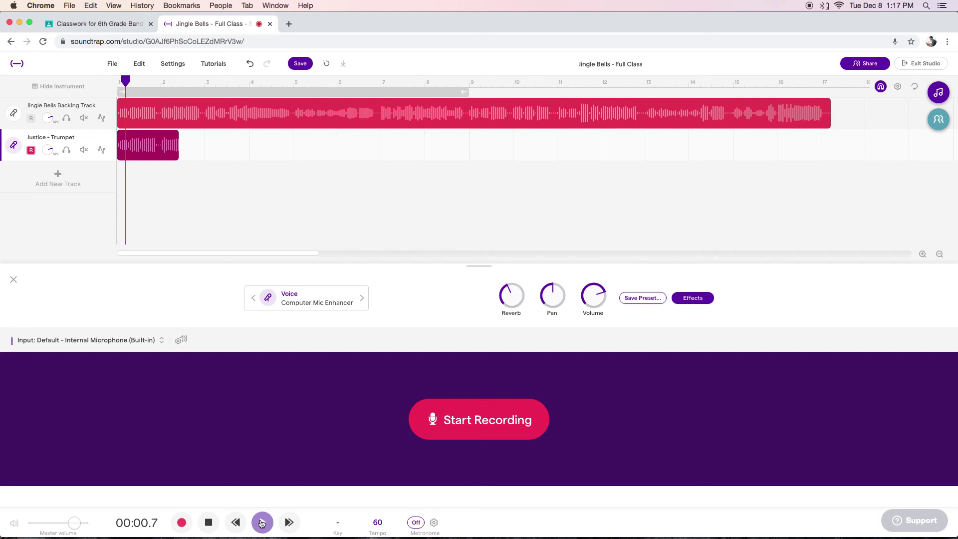
pyautogui.click(209, 522)
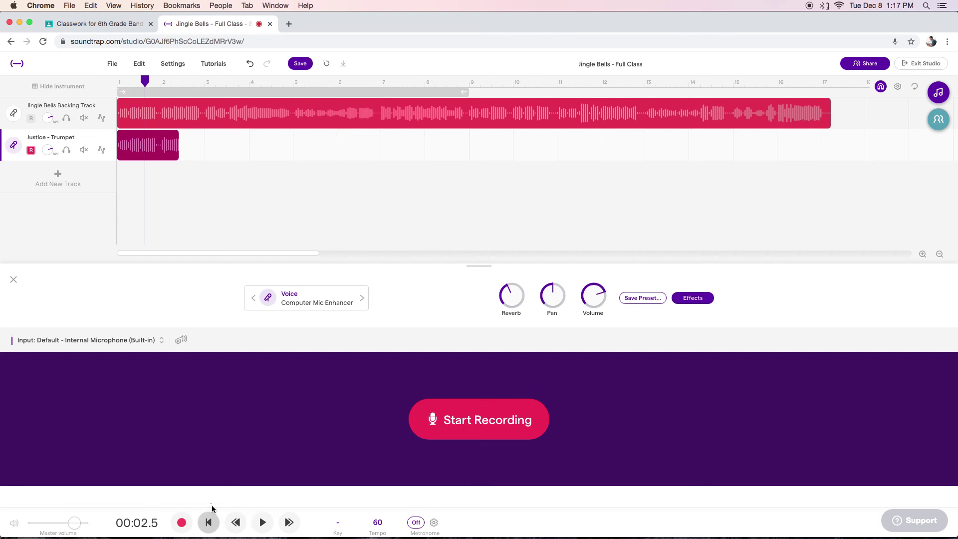
# - Delete the trumpet clip, move the playhead back to 00:01.0, and exit the studio
pyautogui.rightClick(162, 159)
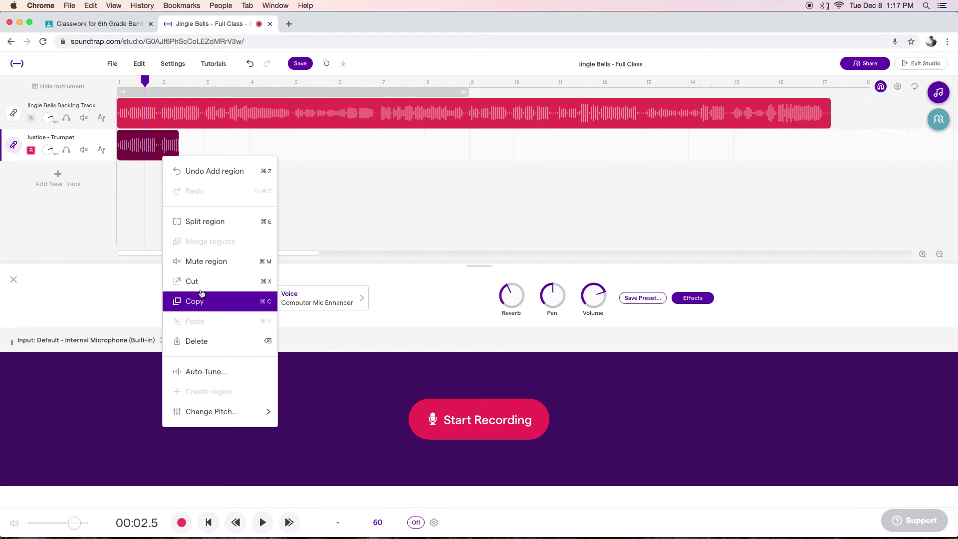
pyautogui.click(208, 339)
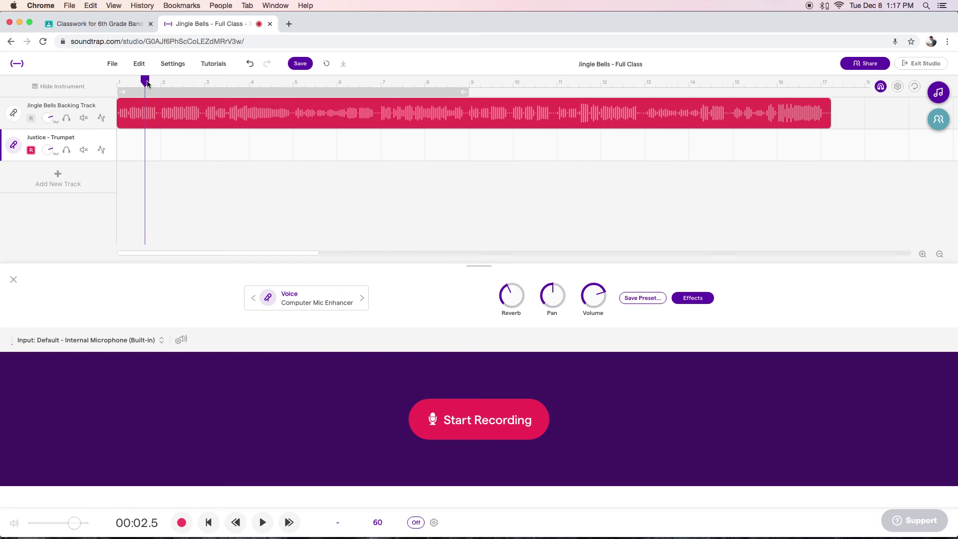
pyautogui.moveTo(144, 86); pyautogui.dragTo(120, 89)
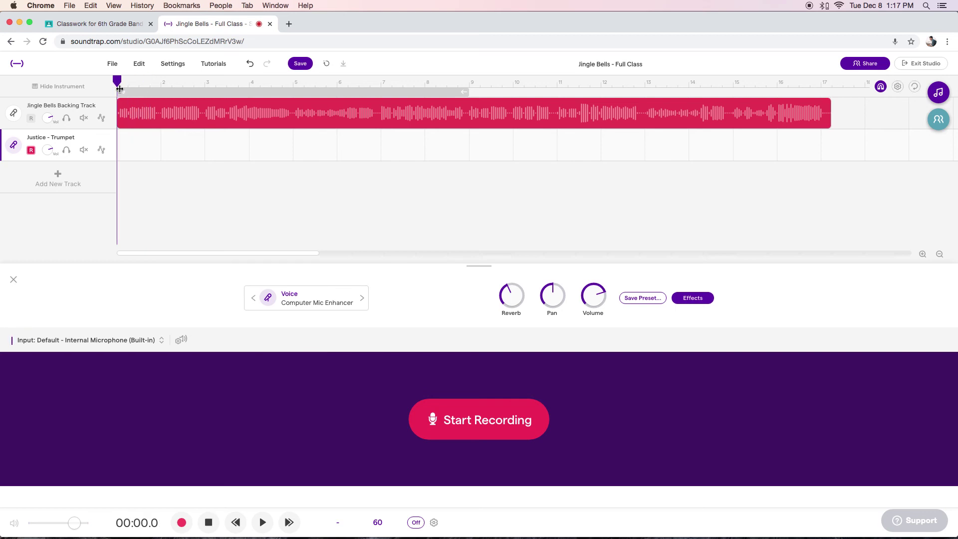
pyautogui.click(927, 68)
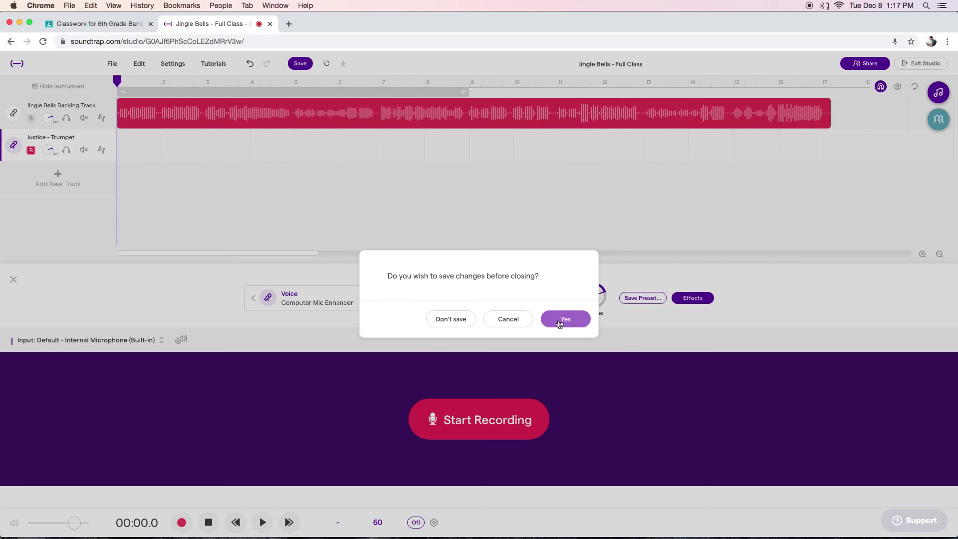
# - Close Jingle Bells without saving and scroll down to My Projects, which lists Blue Ridge Reel
pyautogui.click(460, 319)
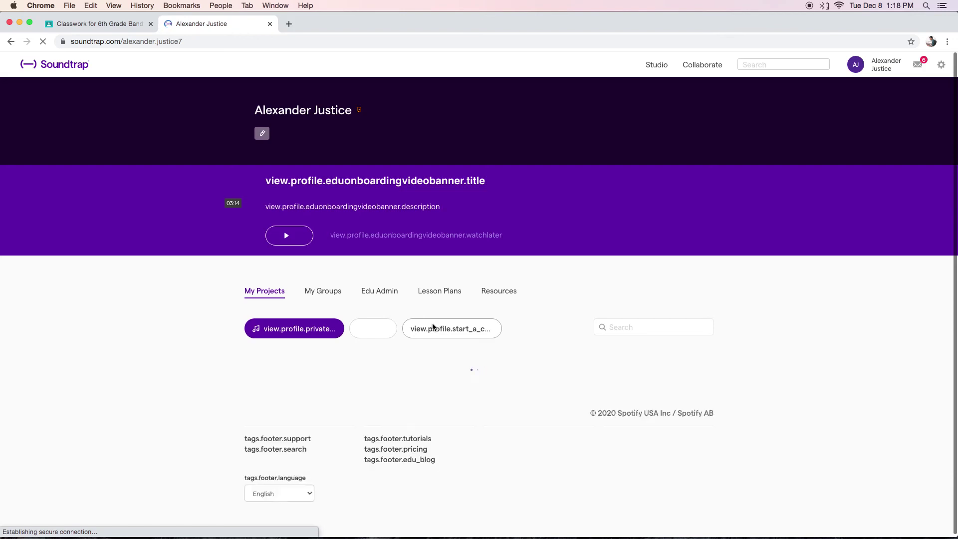
pyautogui.scroll(-5, 432, 322)
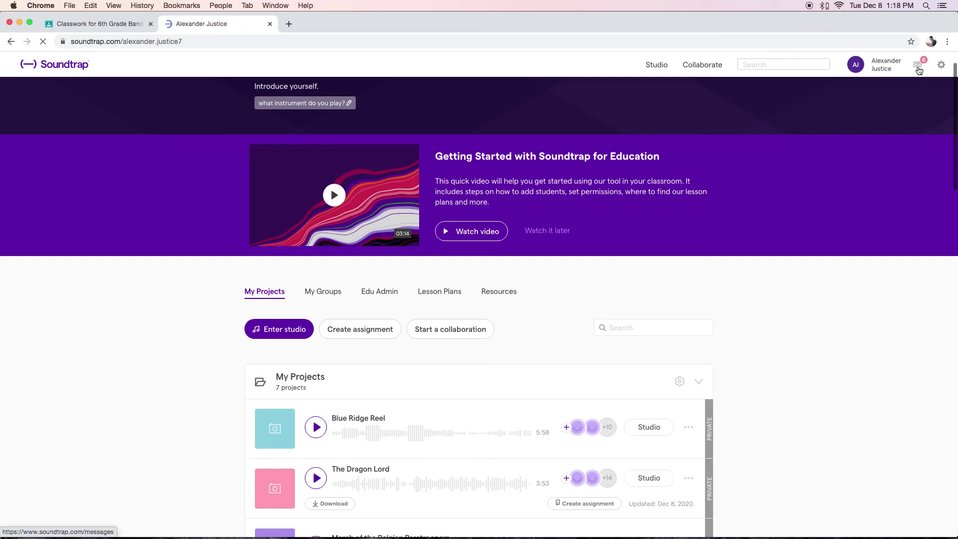
# - Open the Messages inbox from the envelope icon to find the Blue Ridge Reel invitation
pyautogui.click(919, 69)
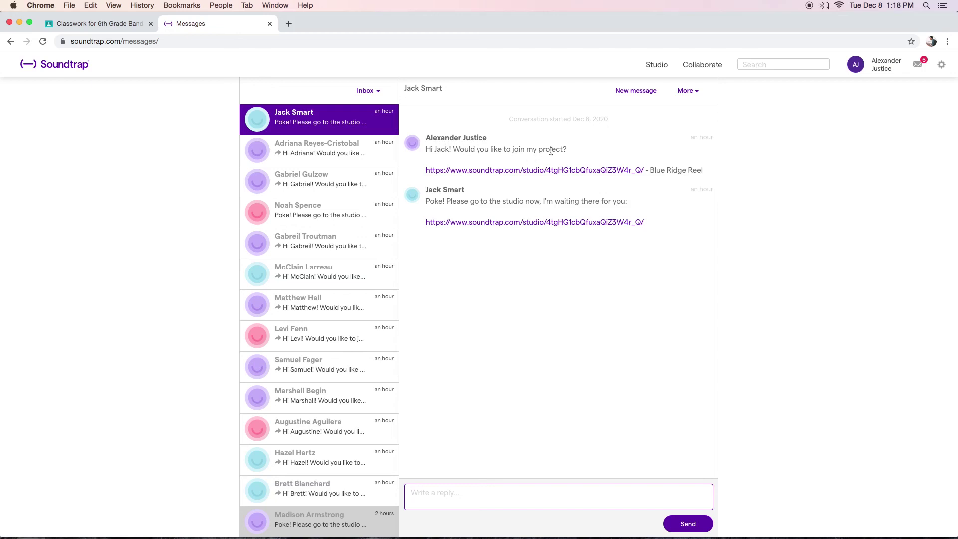
# - Open Blue Ridge Reel from the message link, close the Collaborators panel, and adjust the backing track volume
pyautogui.click(509, 170)
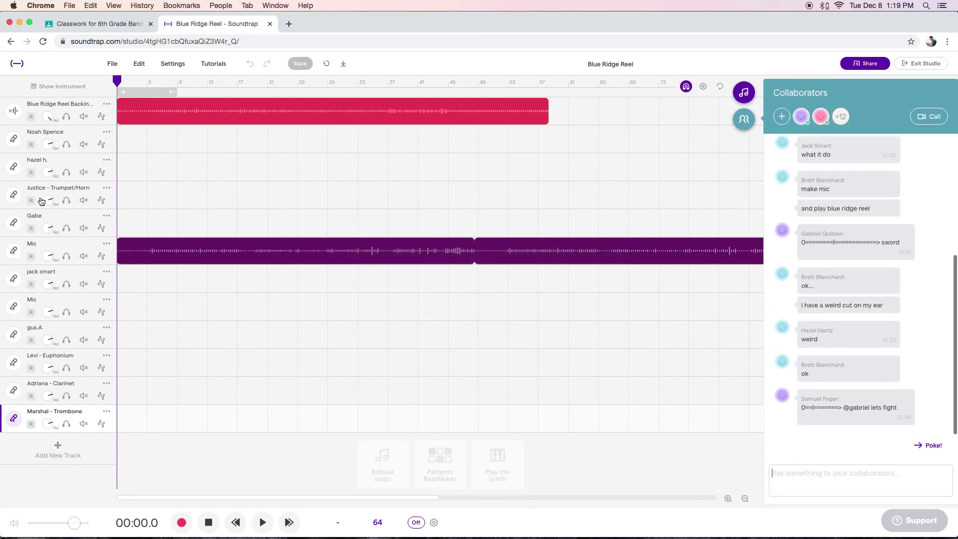
pyautogui.click(743, 121)
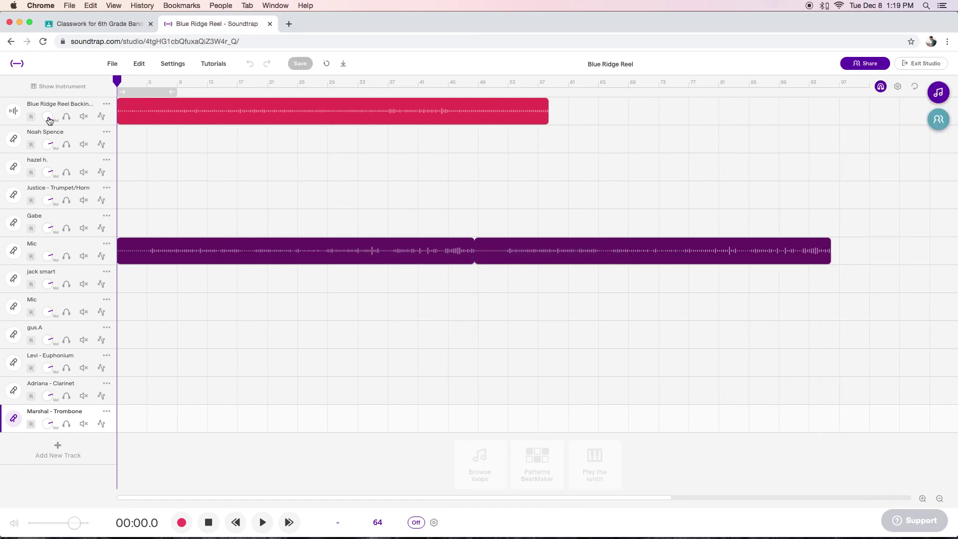
pyautogui.moveTo(49, 121); pyautogui.dragTo(50, 118)
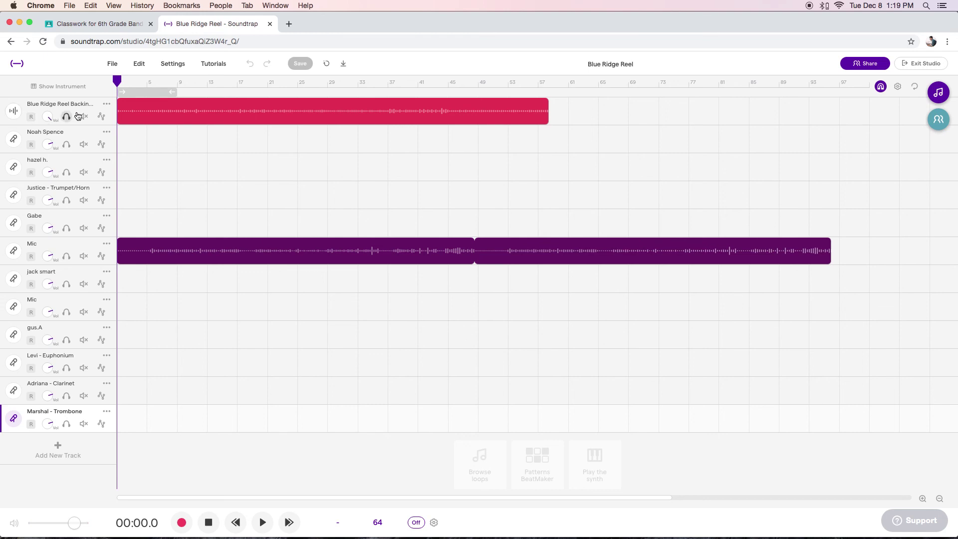